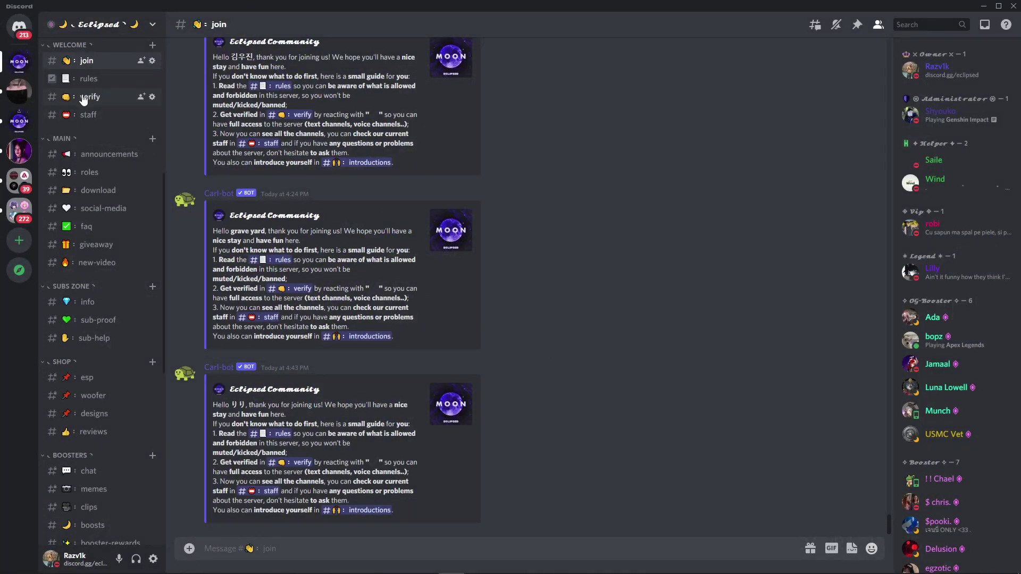
Step: View the Eclipsed server's verify and download channels and look through its channel list
left_click(85, 98)
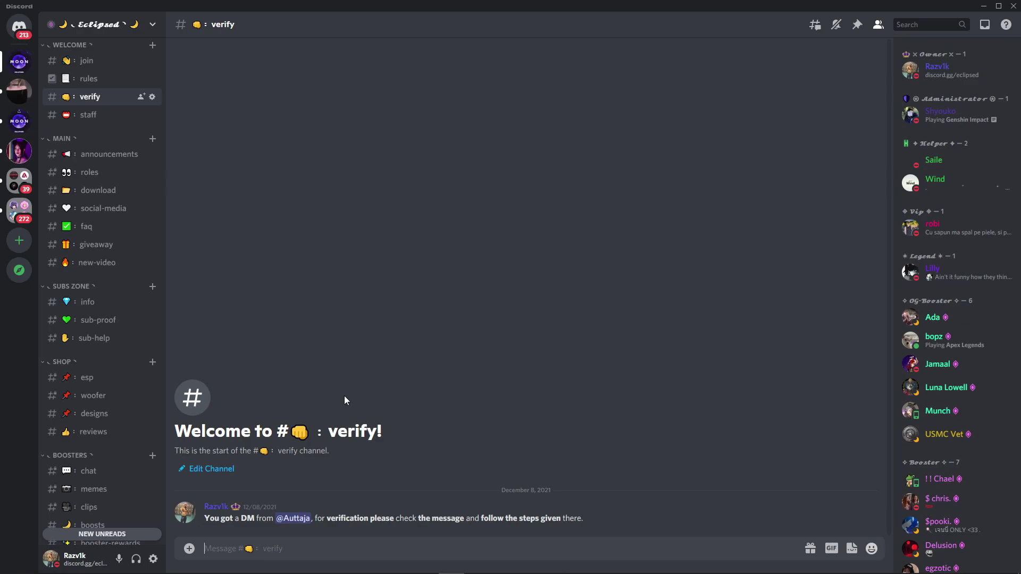
left_click(100, 190)
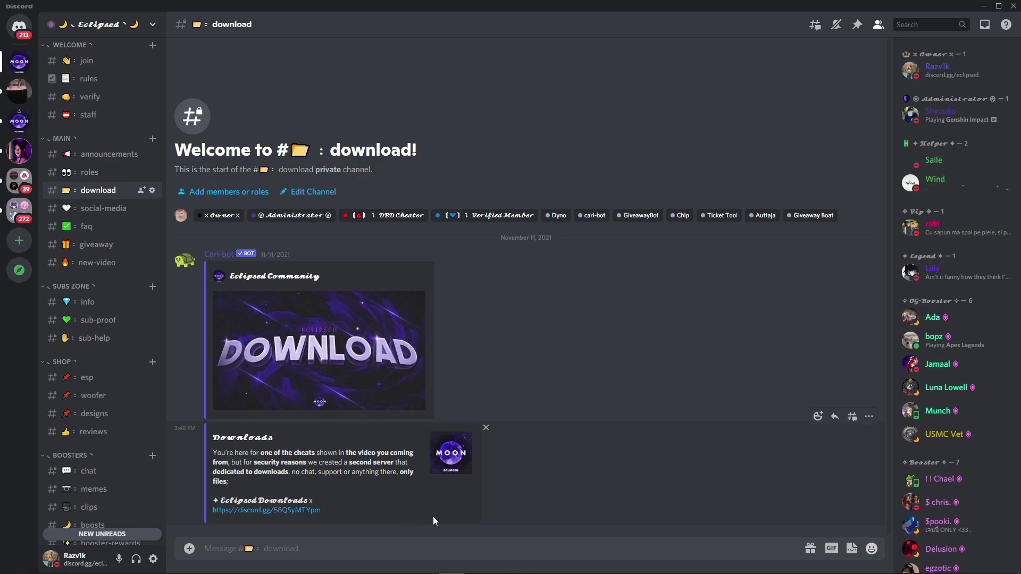
scroll(162, 330, "down", 3)
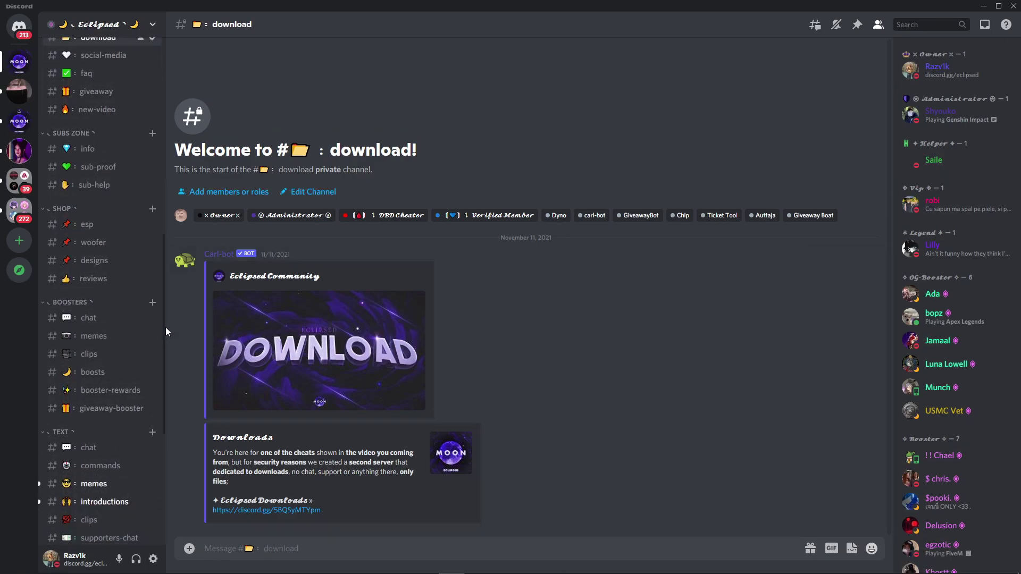
scroll(166, 331, "down", 3)
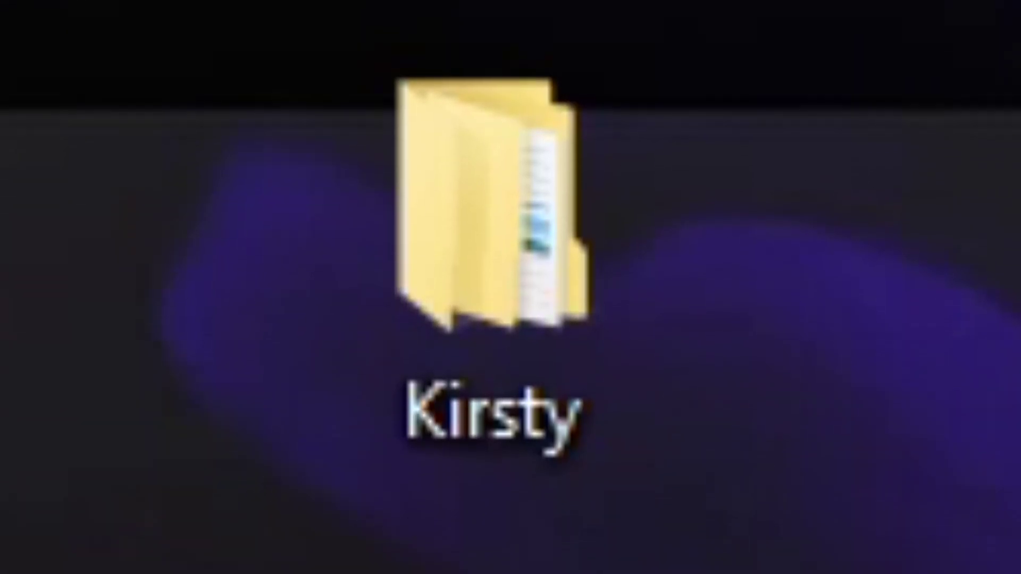
Step: Run Kirsty.exe from the inner Kirsty folder and dismiss the missing market file error
double_click(509, 261)
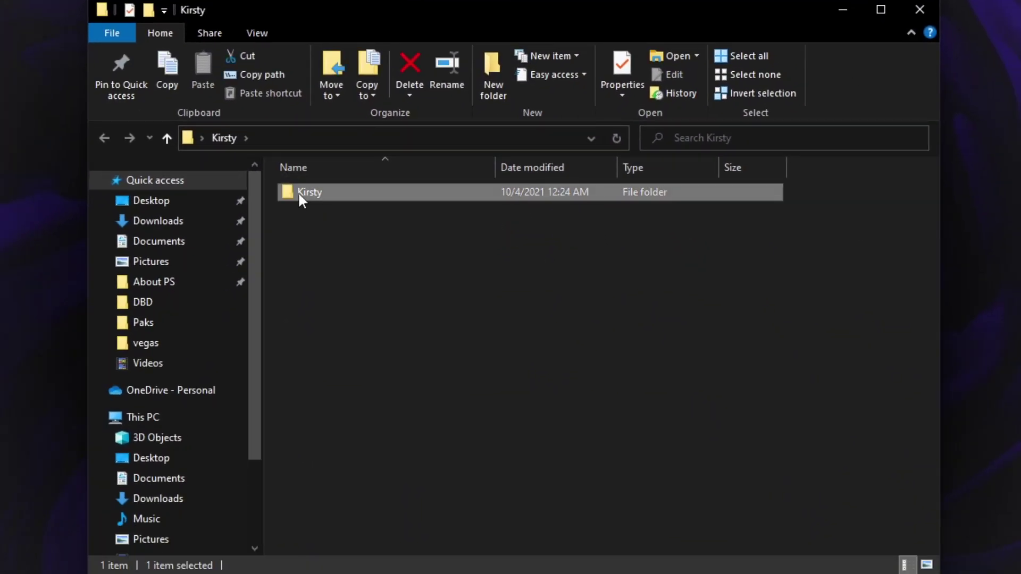
double_click(298, 192)
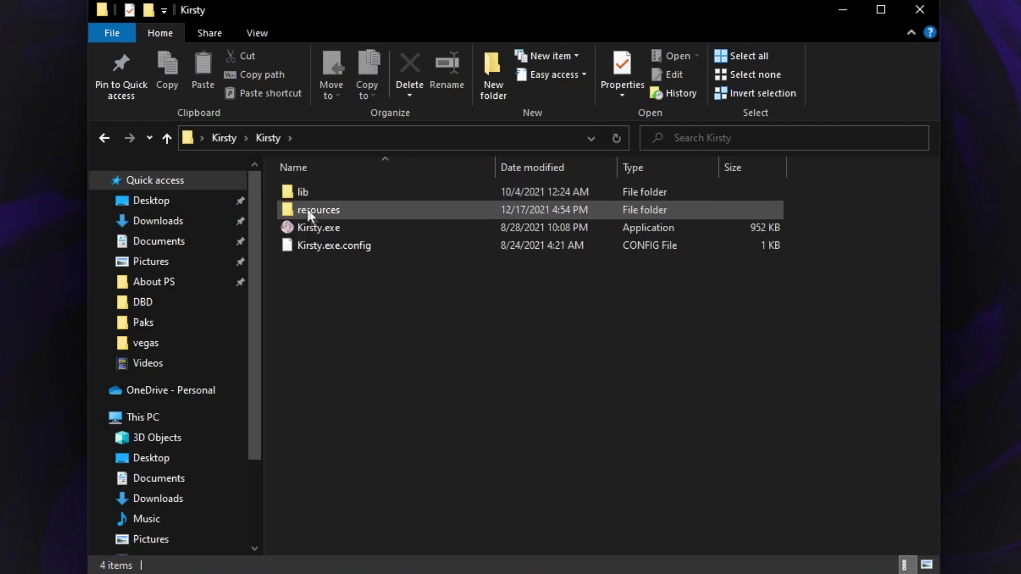
double_click(322, 229)
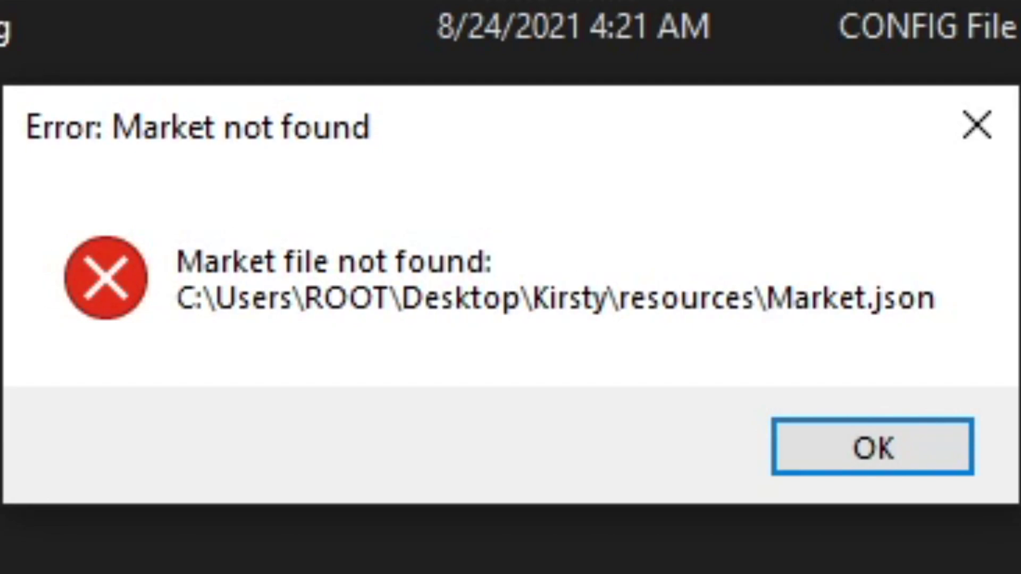
left_click(851, 449)
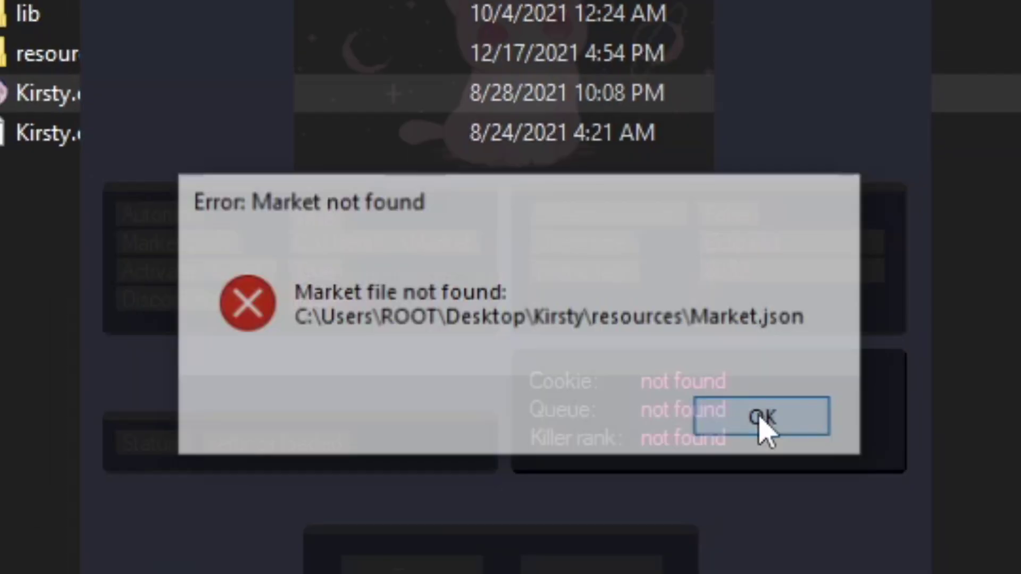
left_click(851, 445)
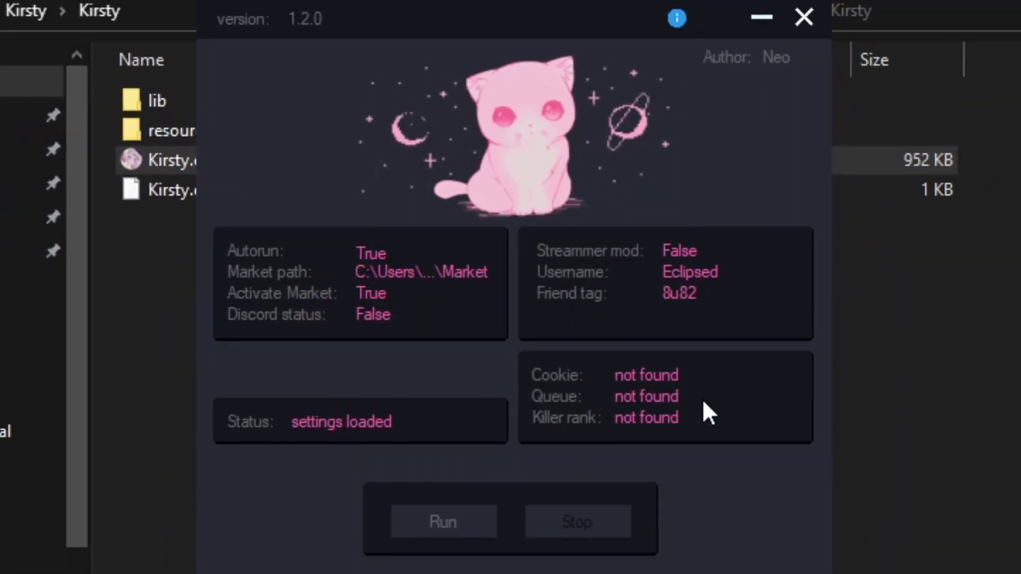
Step: Set Kirsty's market path to Market.json in the Kirsty resources folder on the Desktop
left_click(391, 274)
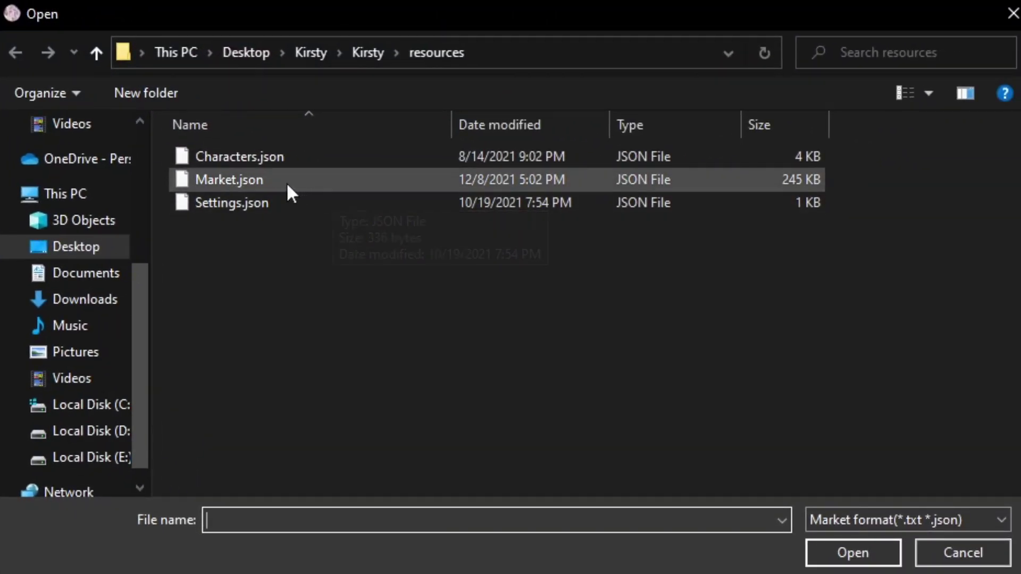
left_click(311, 53)
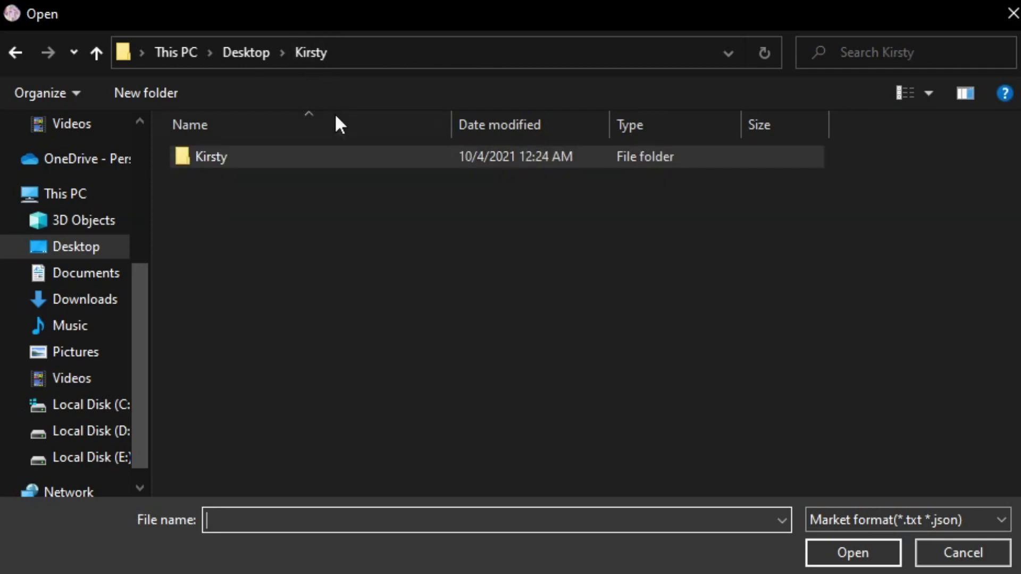
double_click(242, 154)
double_click(230, 182)
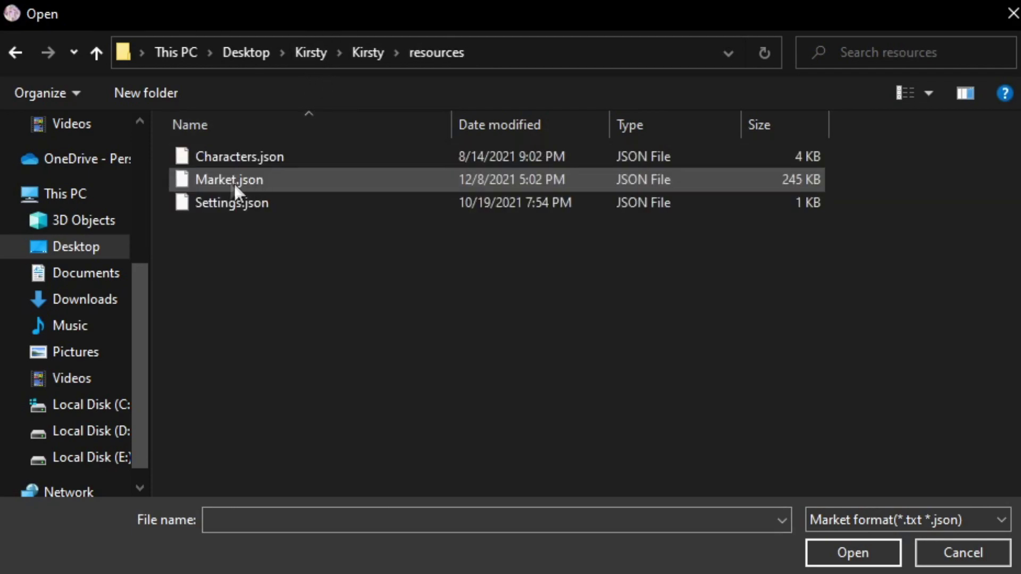
left_click(208, 181)
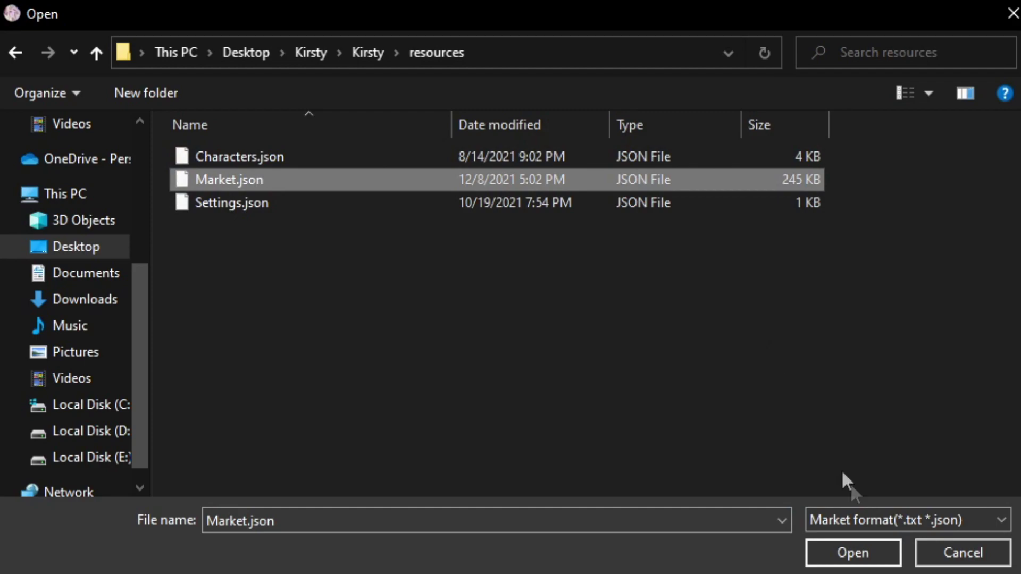
left_click(839, 555)
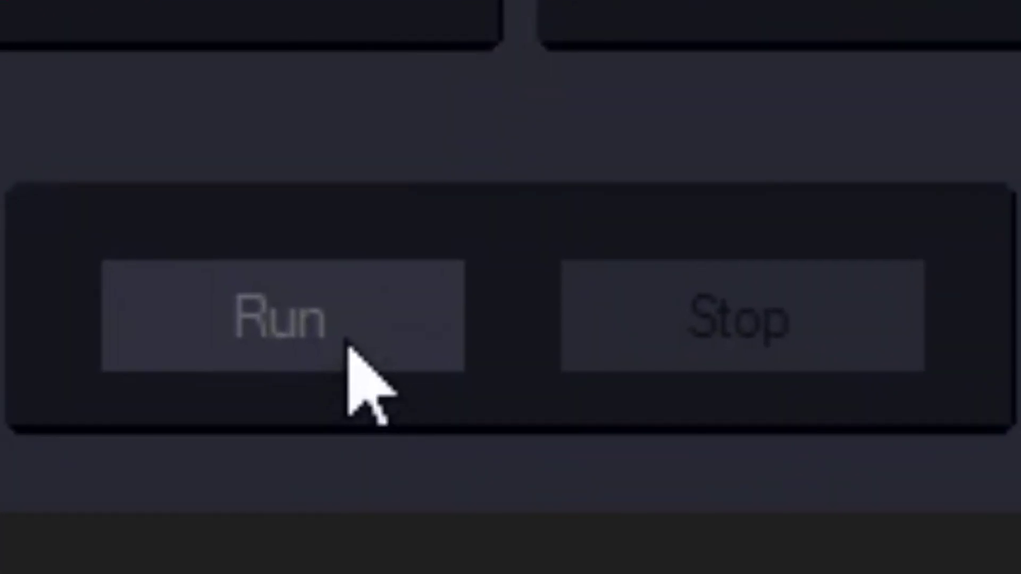
Step: Run the Kirsty tool and agree to install the DO_NOT_TRUST_FiddlerRoot certificate
left_click(462, 528)
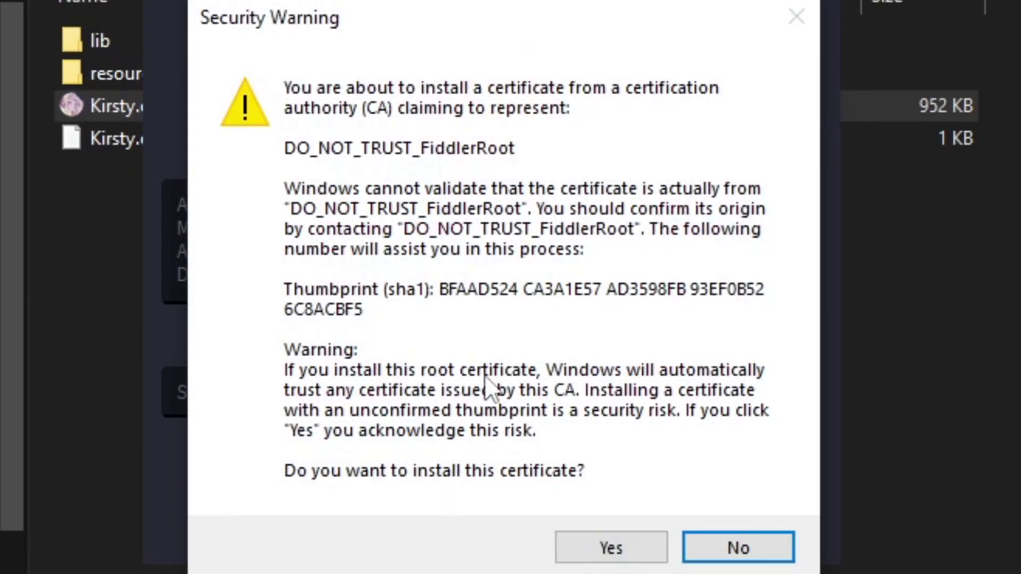
left_click(608, 547)
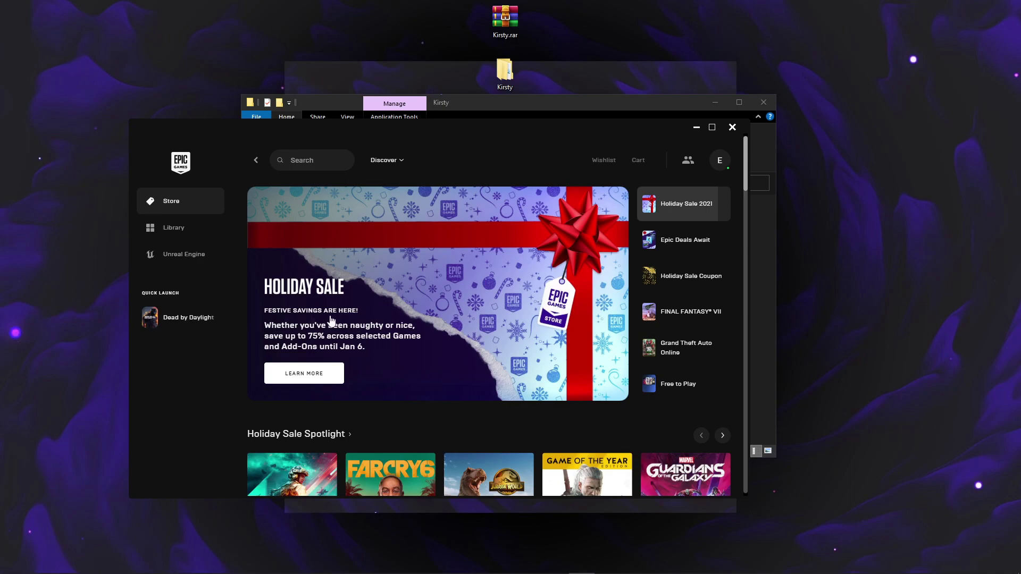
Step: Launch Dead by Daylight from the Epic Games Launcher and continue past the intro to the main menu
mouse_move(173, 330)
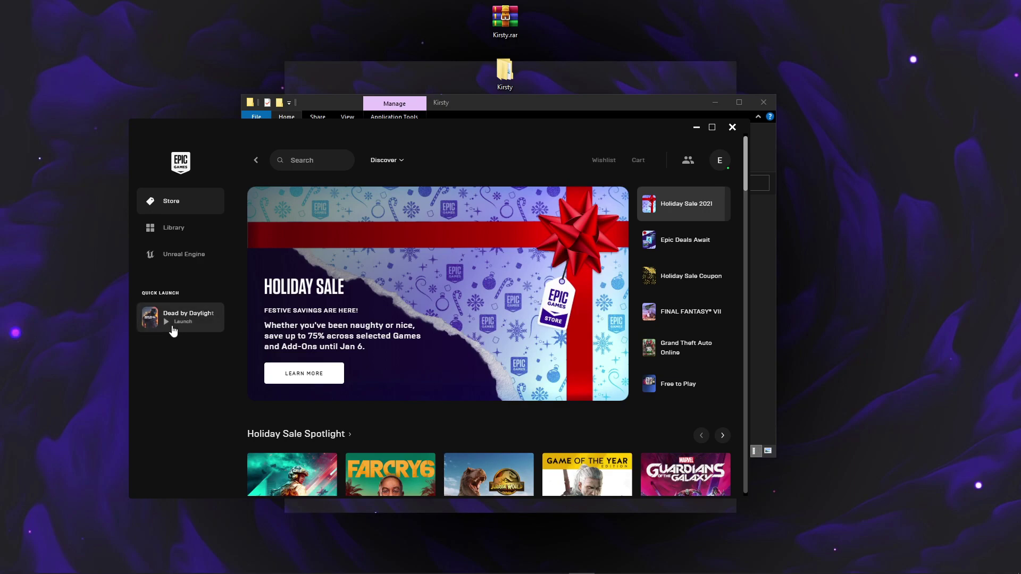
left_click(173, 328)
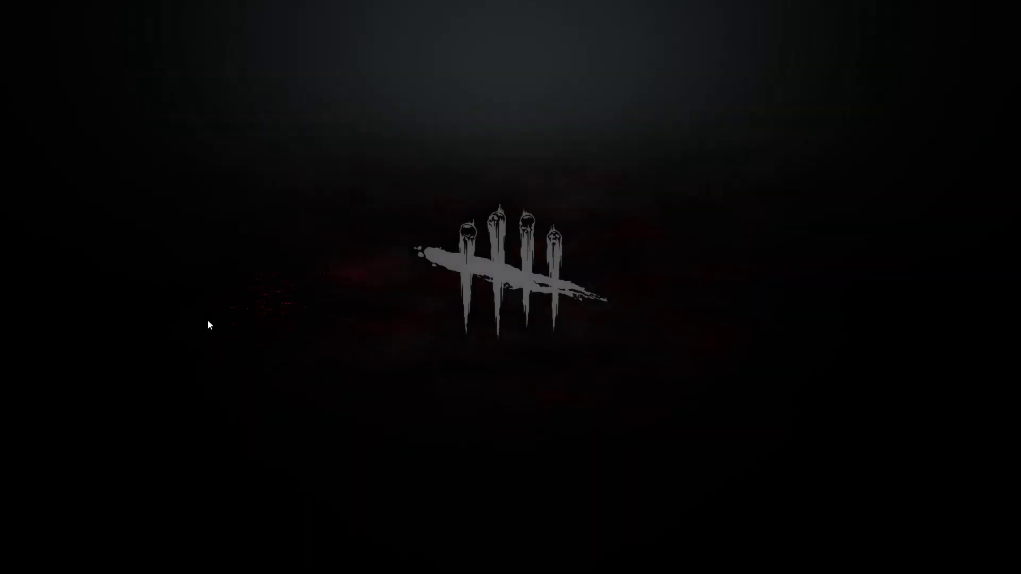
key("space")
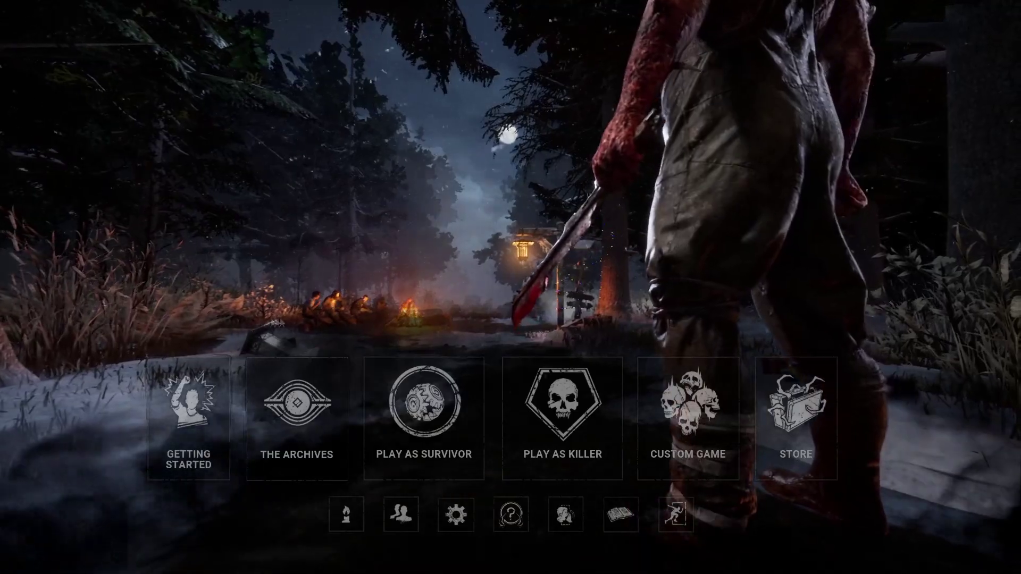
Step: Enter the survivor lobby and select Jonah Vasquez at the end of the survivor roster
left_click(420, 381)
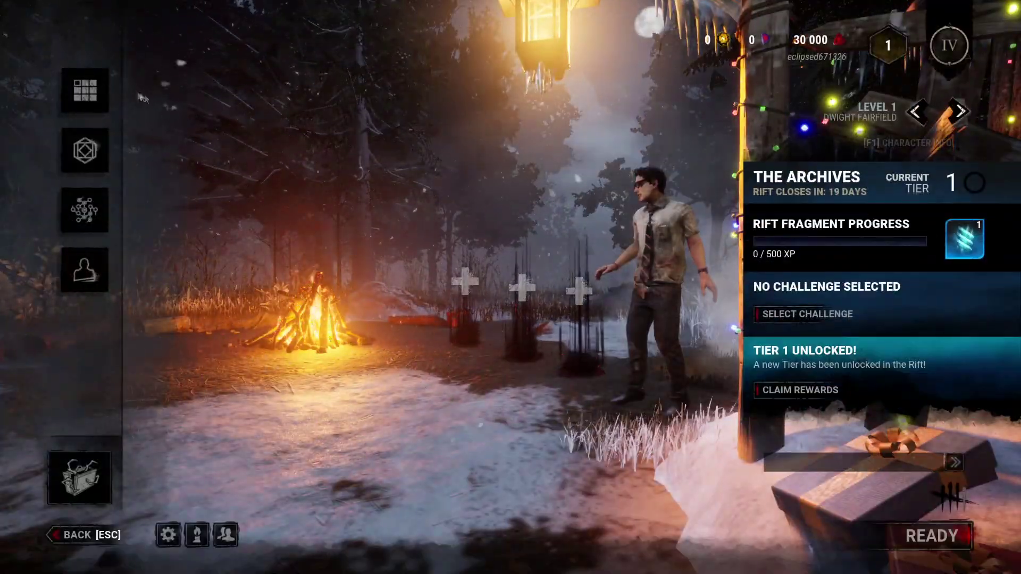
left_click(103, 92)
left_click_drag(445, 135, 445, 238)
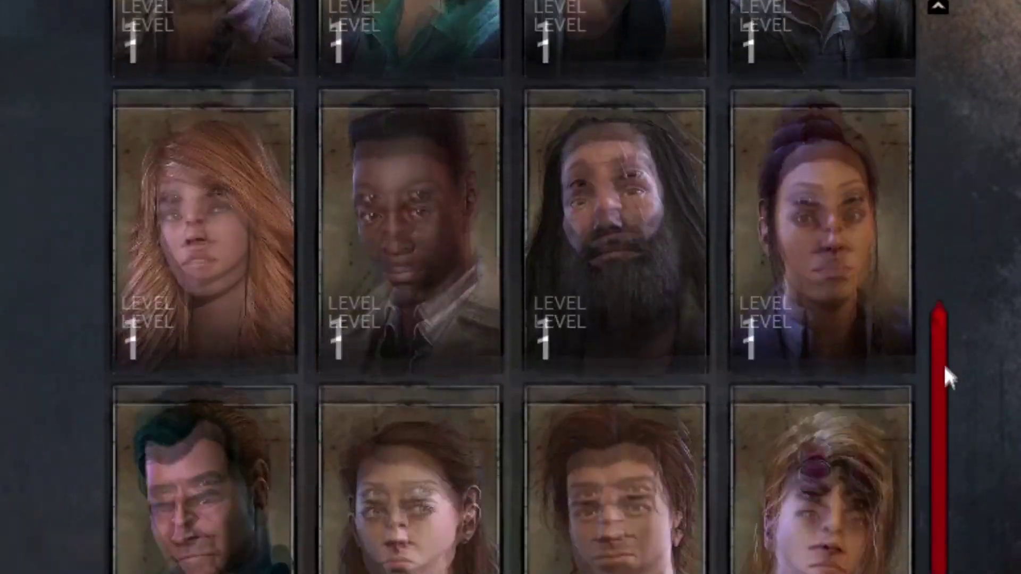
left_click_drag(946, 374, 946, 524)
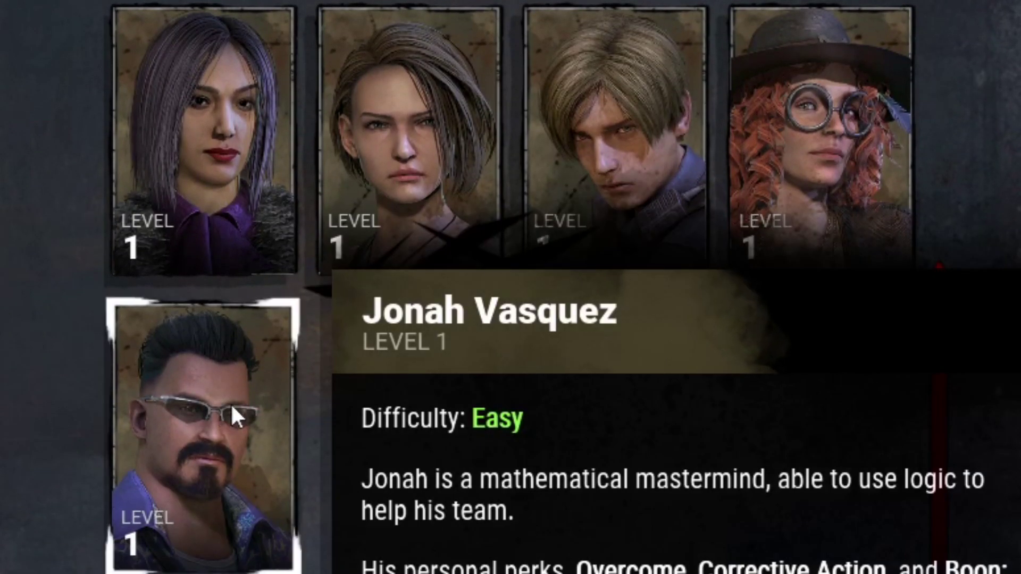
left_click(232, 407)
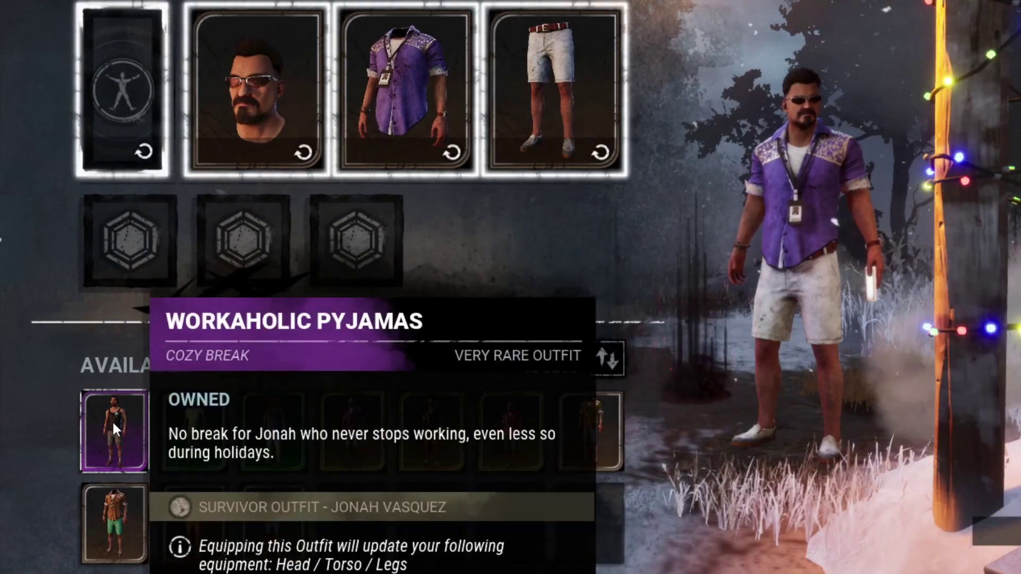
Step: Try on Jonah Vasquez's first outfits, from Workaholic Pyjamas through to the purple shirt with green striped shorts
left_click(112, 420)
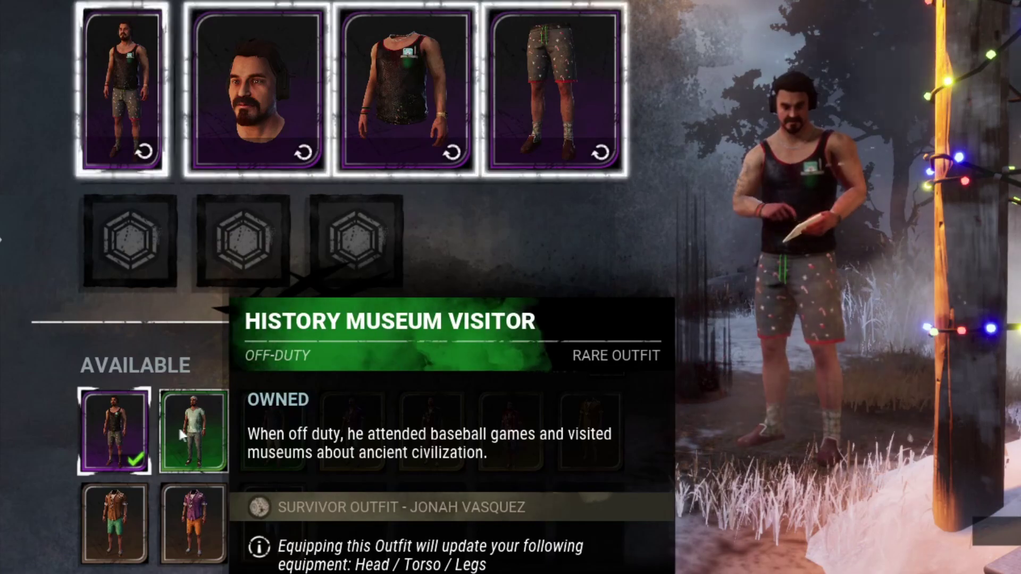
left_click(178, 426)
left_click(273, 431)
left_click(327, 432)
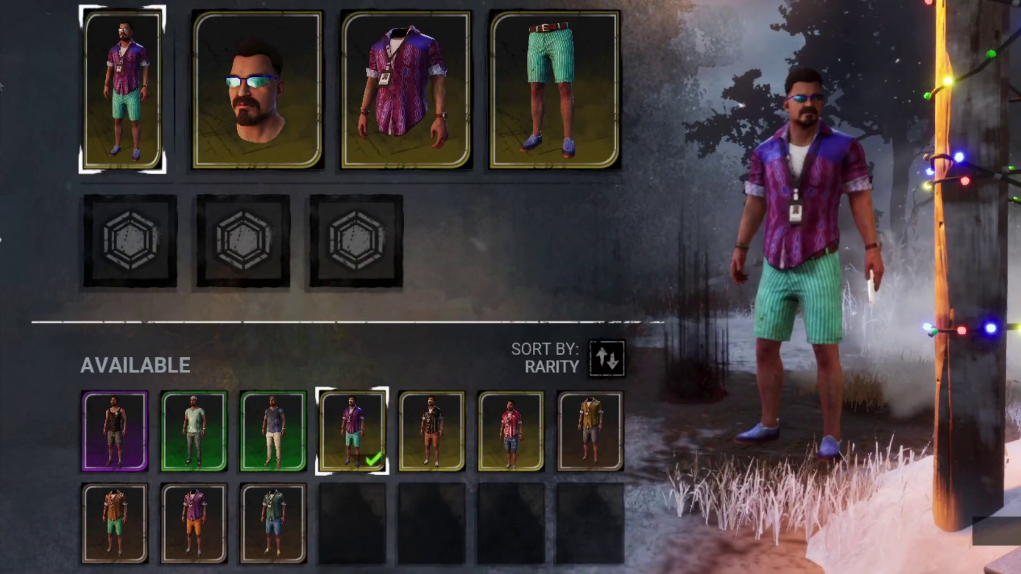
Step: Return to the survivor roster and select the black-haired survivor in the teal shirt for customization
key("Escape")
scroll(570, 376, "up", 5)
scroll(291, 396, "down", 2)
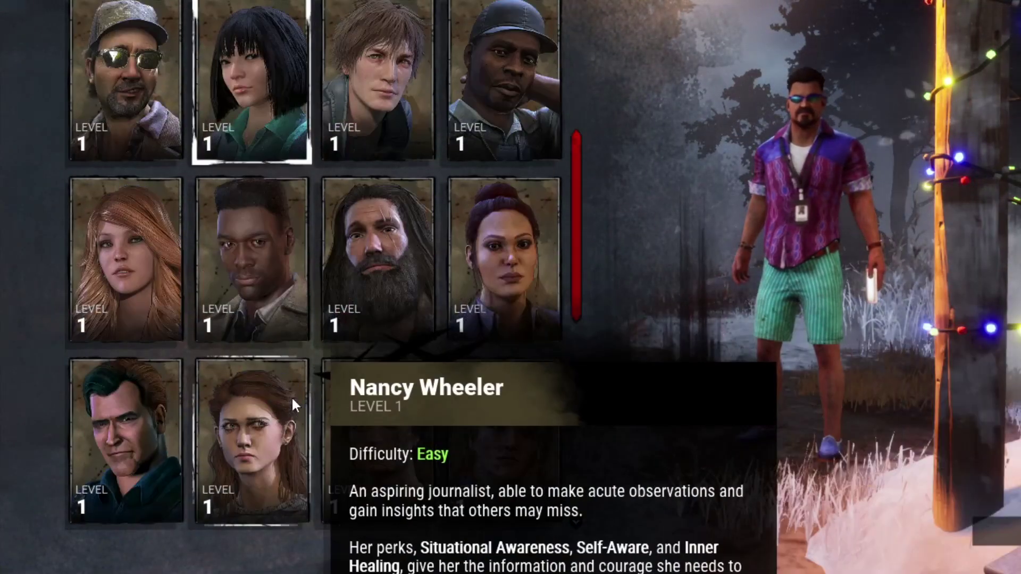
left_click(21, 238)
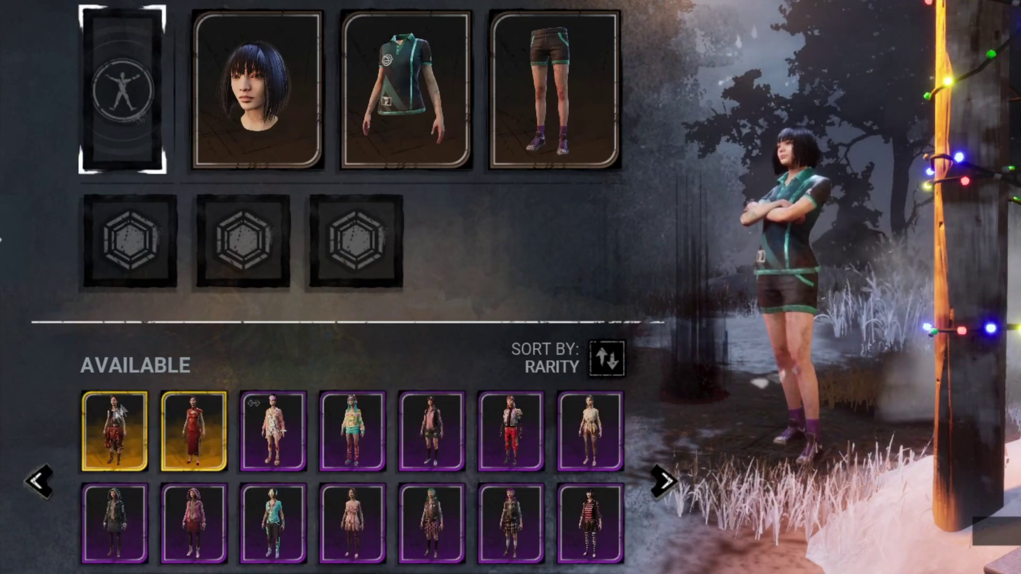
Step: Try on several of the black-haired survivor's outfits, including the pastel sweater and green hooded sets, and exit to the main menu
left_click(114, 431)
left_click(193, 430)
left_click(273, 431)
left_click(352, 432)
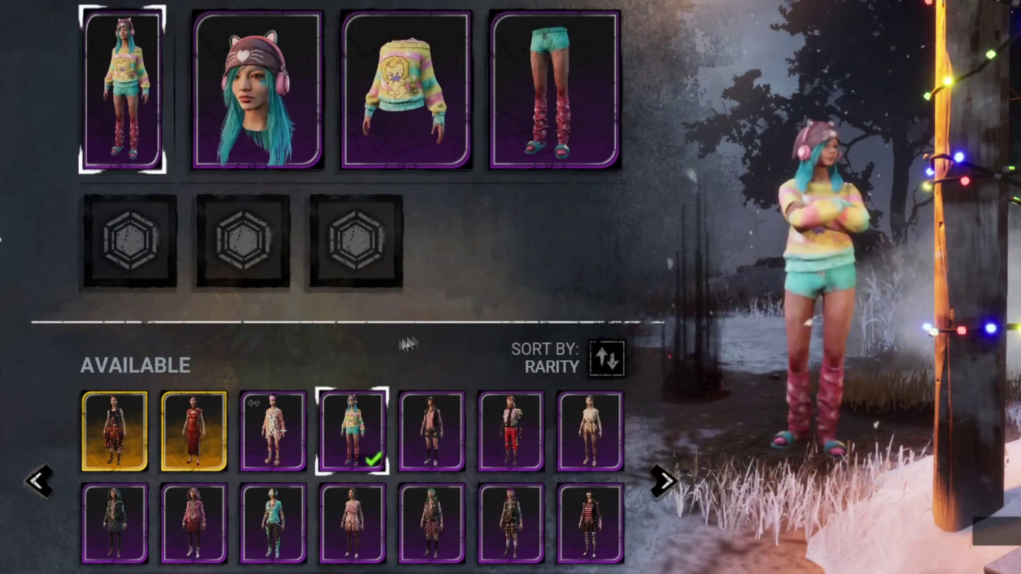
left_click(432, 431)
left_click(511, 431)
left_click(114, 524)
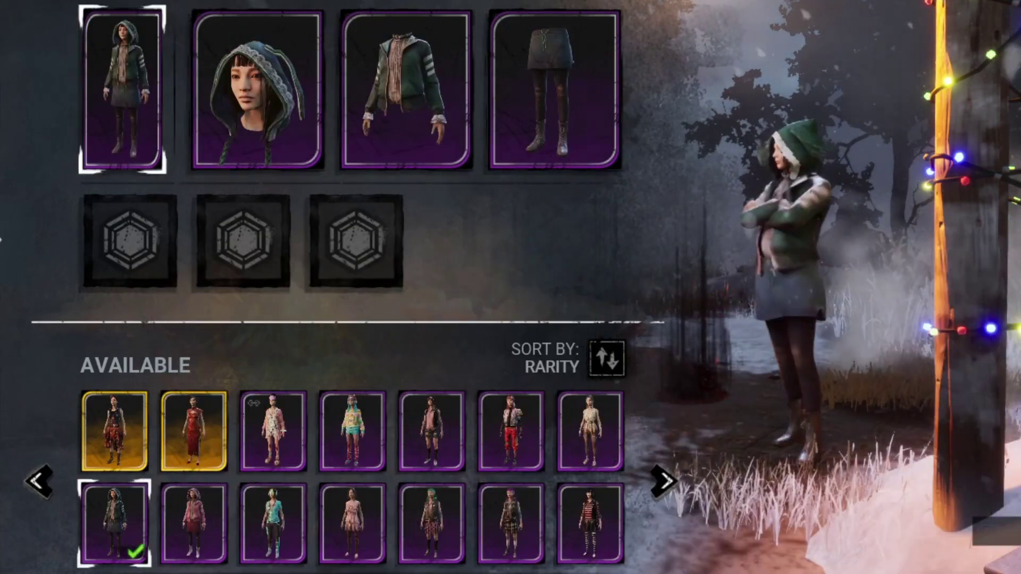
left_click(194, 524)
key("Escape")
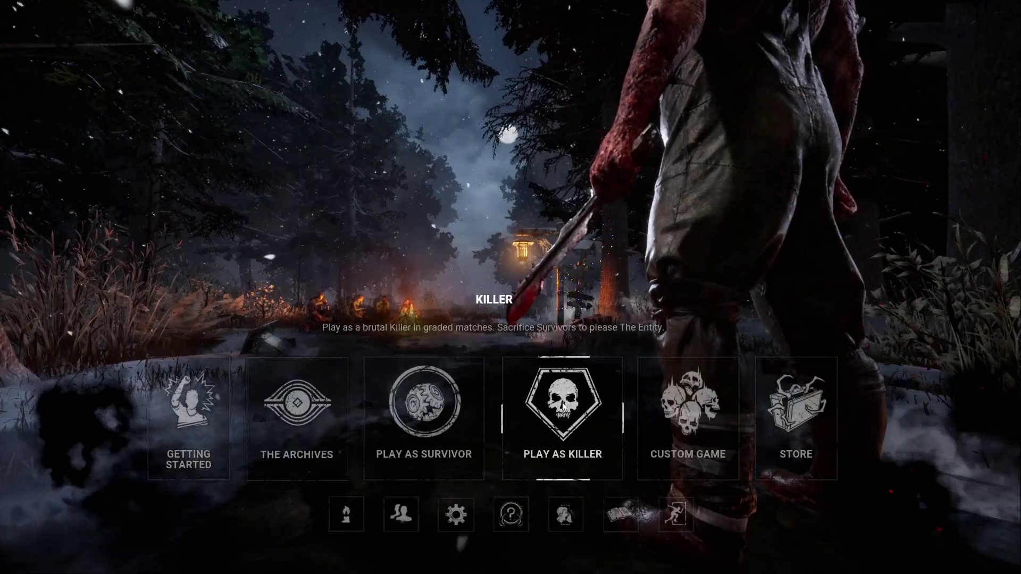
Step: Enter the killer lobby and select The Artist at the end of the killer roster
left_click(563, 405)
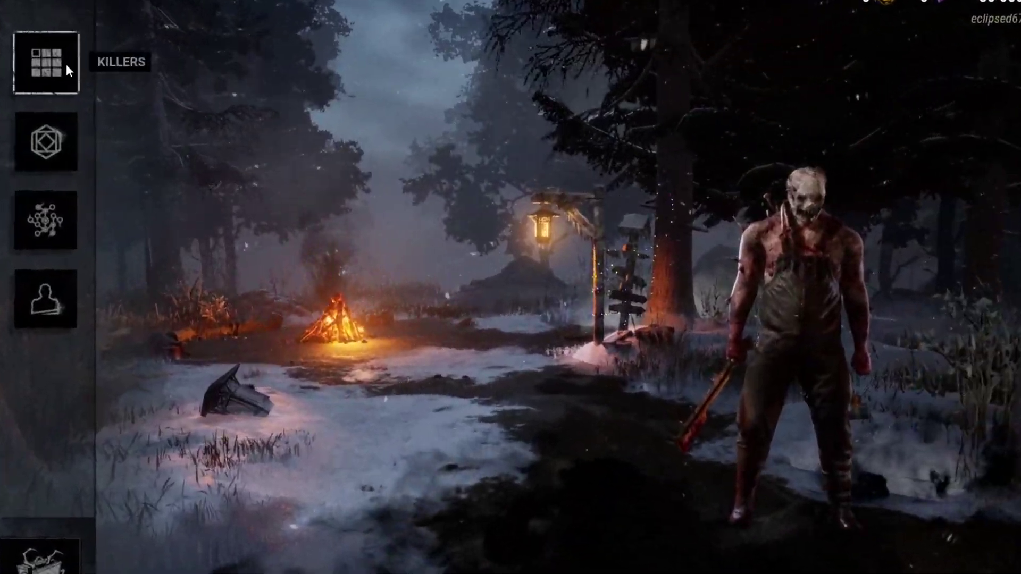
left_click(66, 64)
left_click_drag(941, 138, 939, 569)
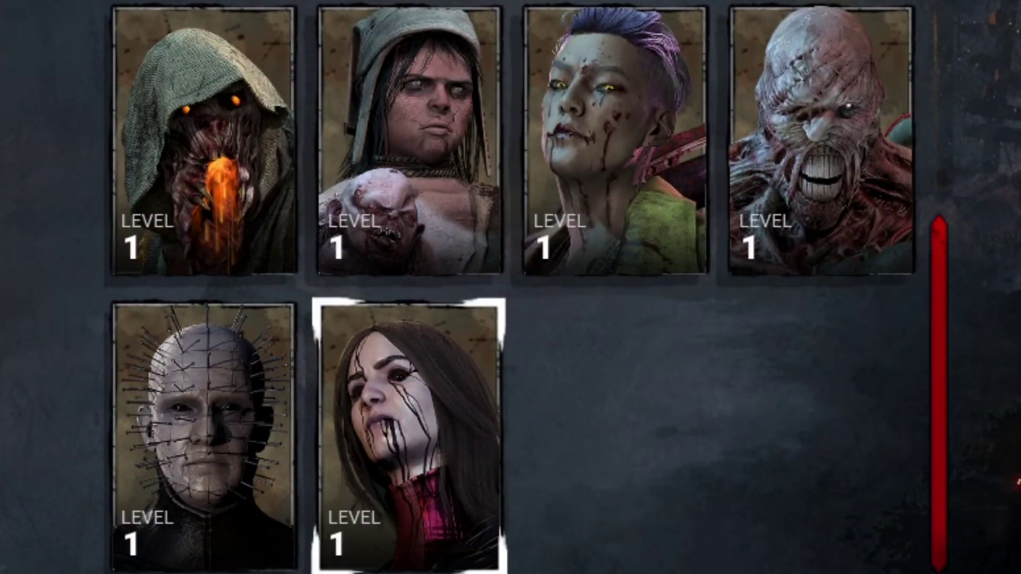
left_click(410, 425)
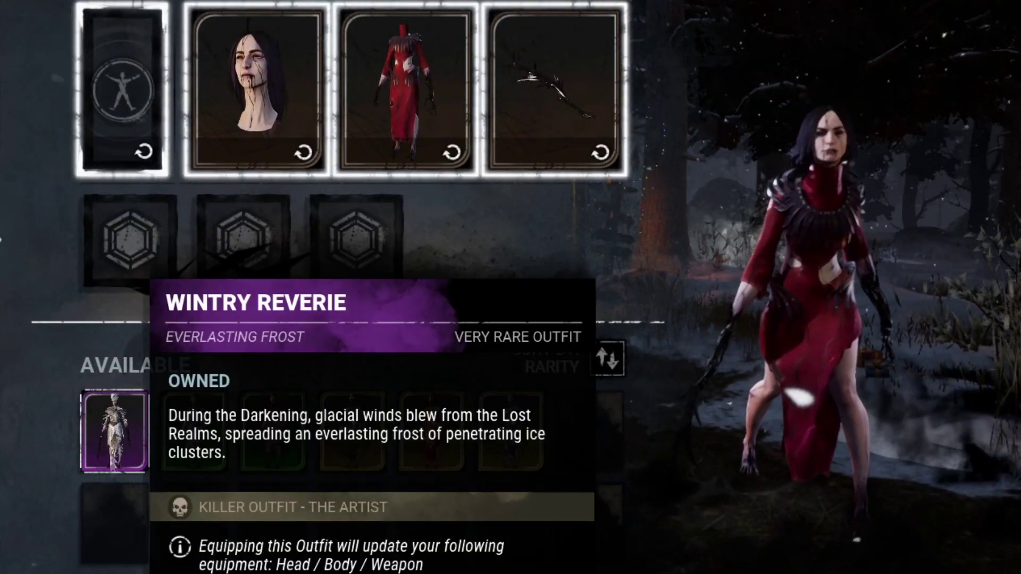
Step: Try on The Artist's first four outfits, starting with Wintry Reverie and ending with the black feather-collared dress
left_click(114, 430)
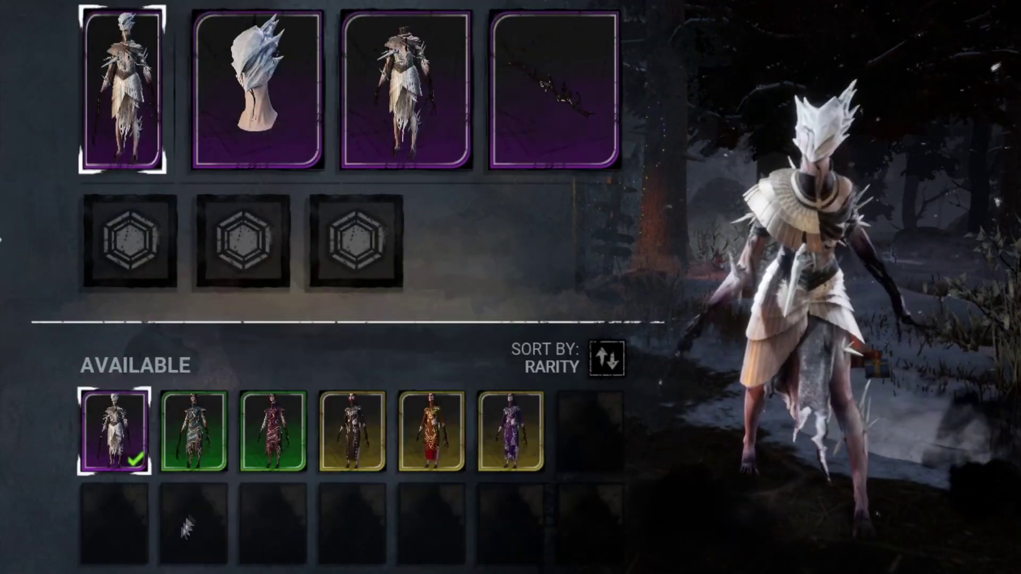
left_click(194, 430)
left_click(273, 431)
left_click(361, 449)
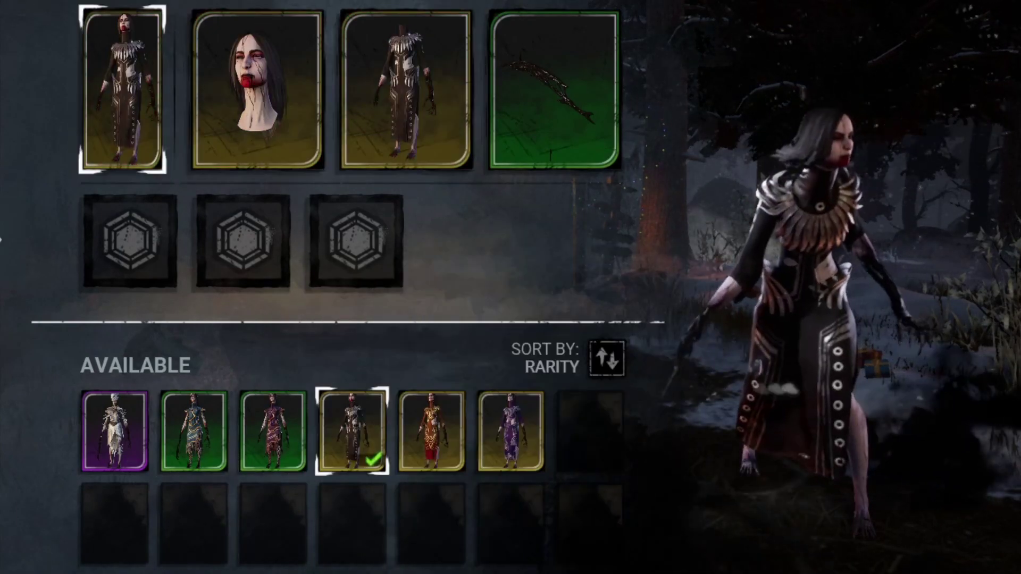
Step: Return to the killer roster, select the pin-headed killer for customization, and try on his pale-headed black leather outfit
left_click(32, 215)
left_click(125, 428)
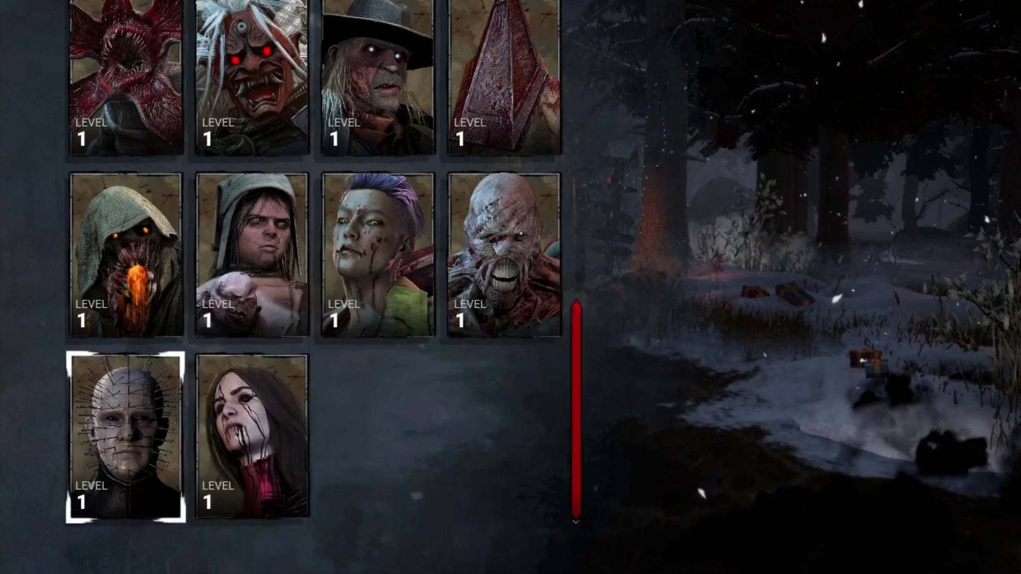
left_click(89, 113)
left_click(114, 430)
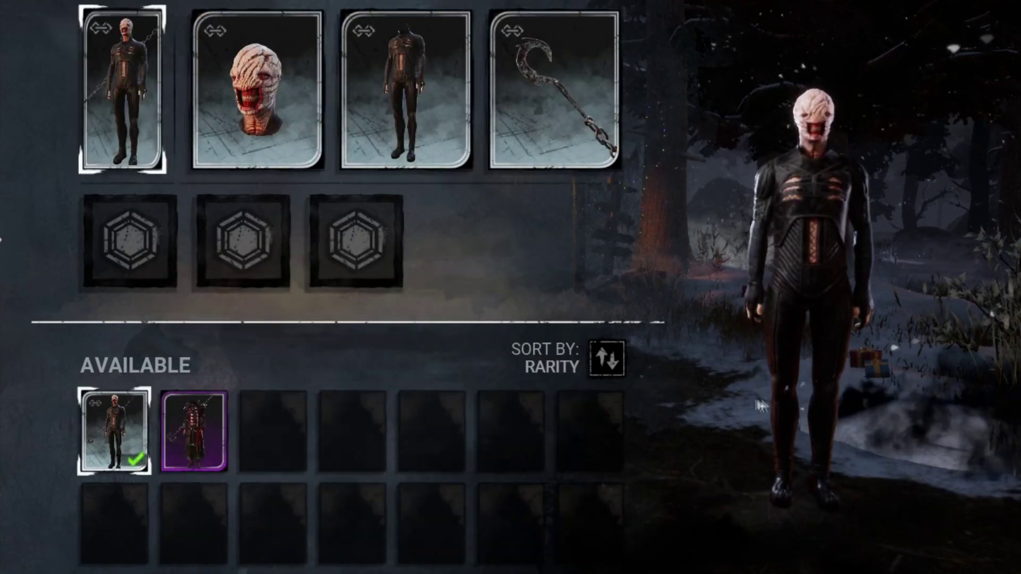
Step: Equip the pin-headed killer's red and black coat outfit and put the turquoise head charm in the first charm slot
left_click(201, 463)
left_click(159, 246)
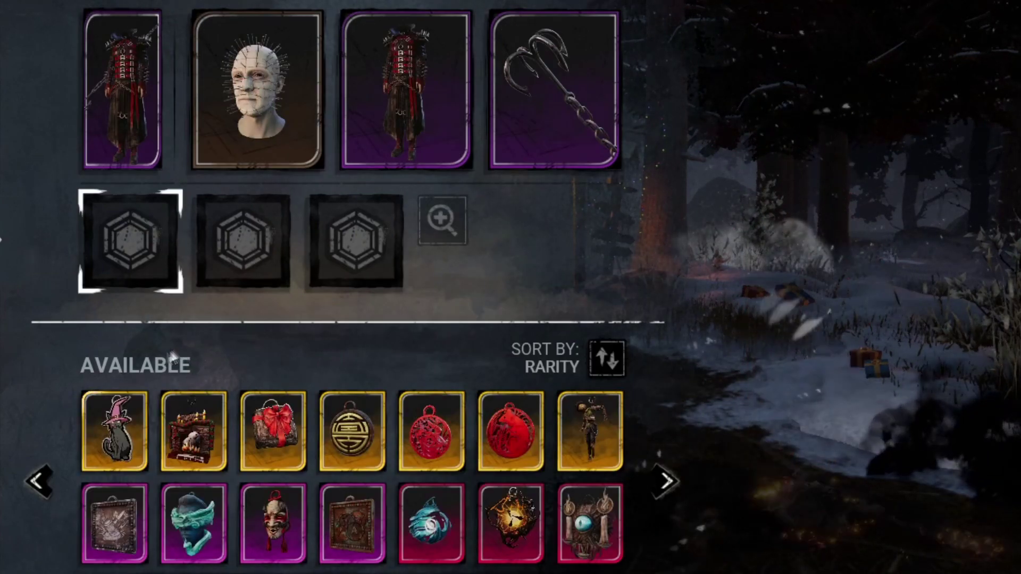
left_click(194, 524)
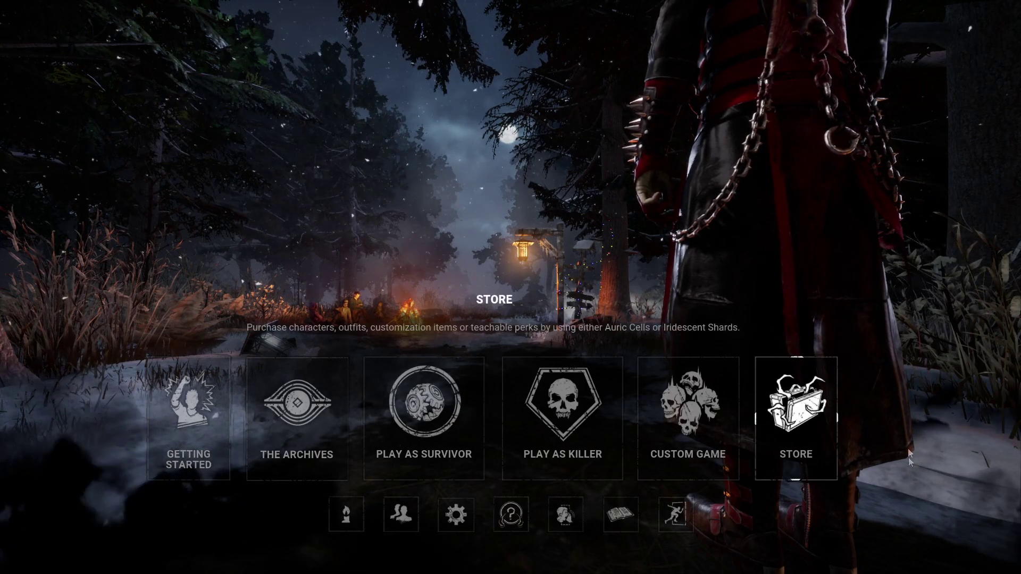
Step: Quit Dead by Daylight to the desktop and stop the running Kirsty unlocker
left_click(676, 514)
left_click(696, 345)
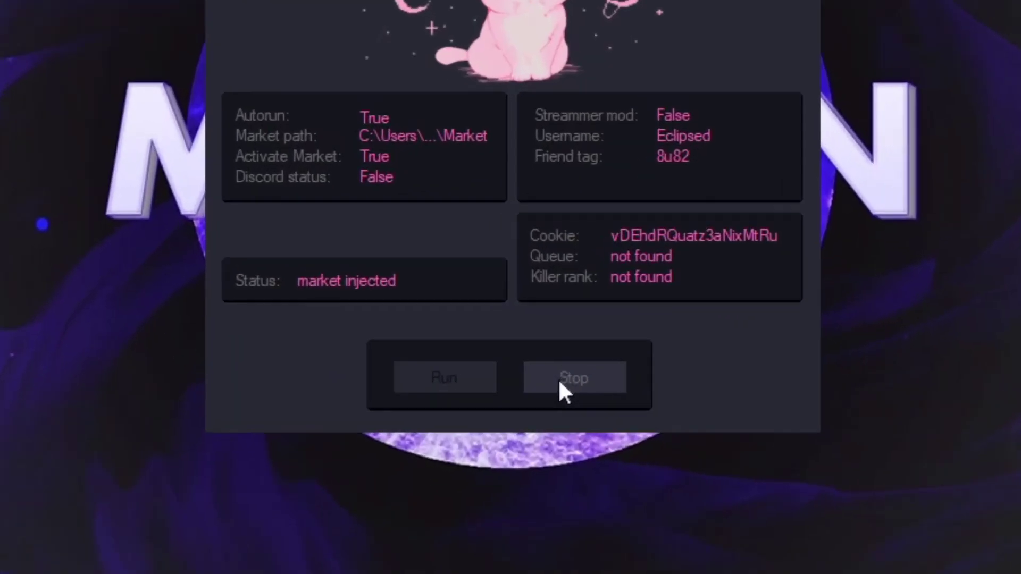
left_click(528, 375)
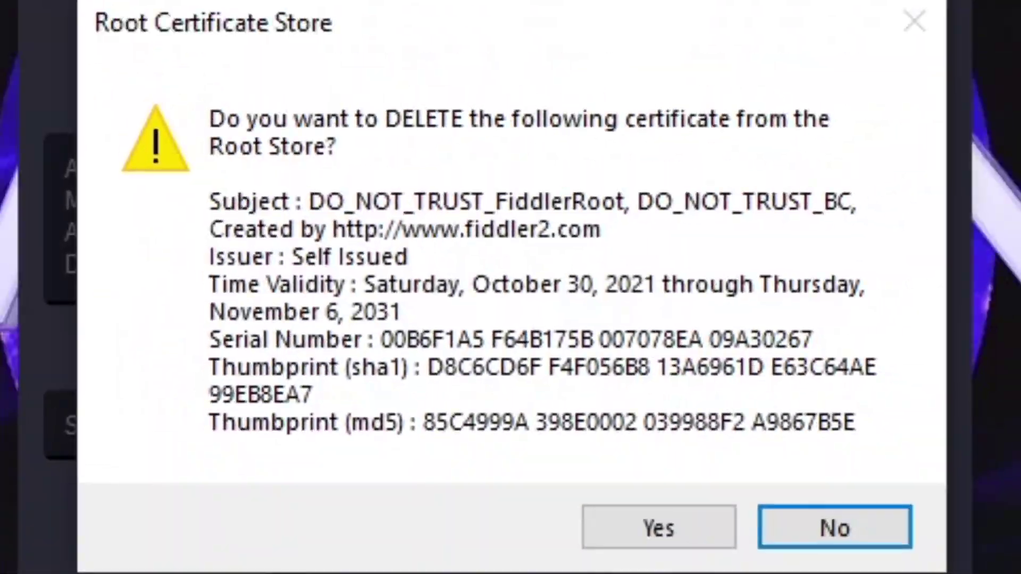
Step: Approve each request to delete the DO_NOT_TRUST_FiddlerRoot certificates from the Root Store
left_click(654, 525)
left_click(654, 525)
left_click(654, 525)
left_click(654, 525)
left_click(654, 525)
left_click(654, 526)
left_click(654, 525)
left_click(654, 525)
Step: Accept the DO_NOT_TRUST_FiddlerRoot certificate installation requests and close the Kirsty unlocker
left_click(610, 546)
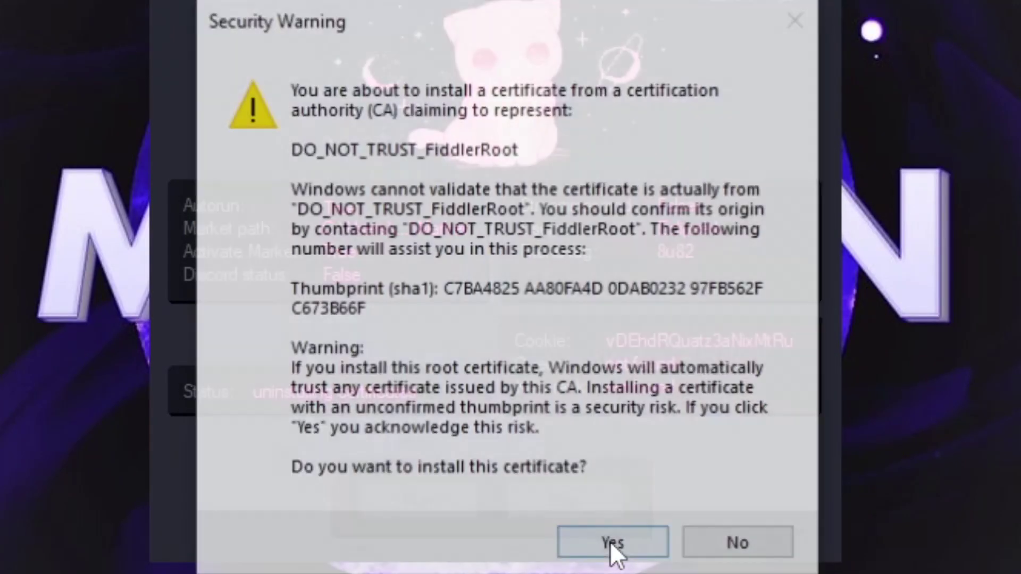
left_click(610, 546)
left_click(610, 546)
left_click(611, 547)
left_click(610, 545)
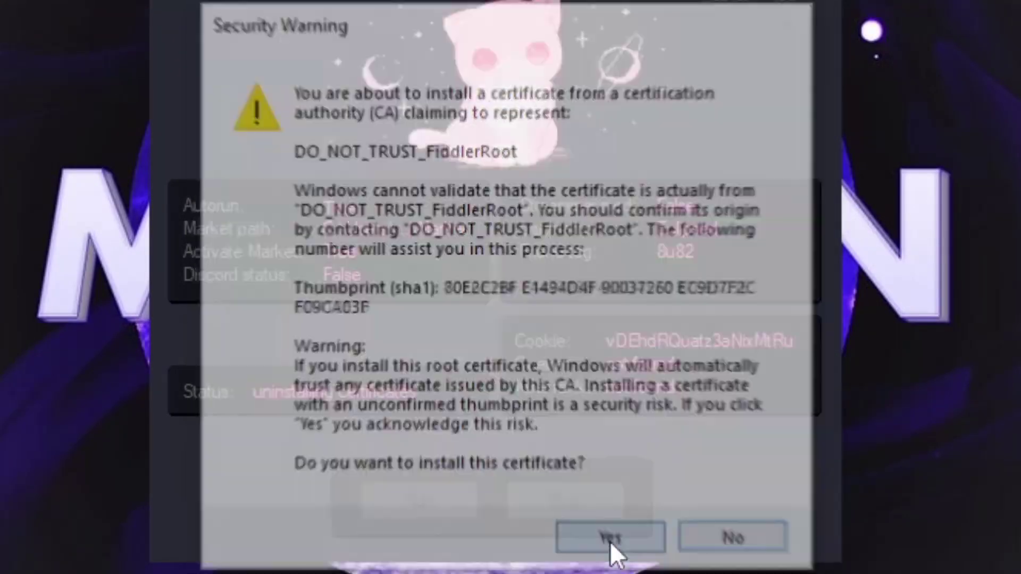
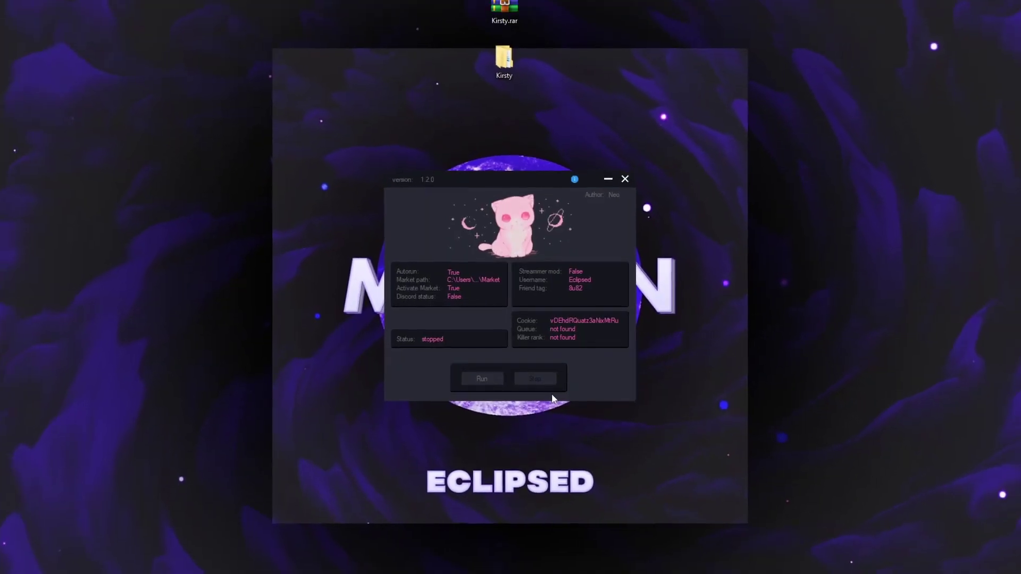
left_click(653, 143)
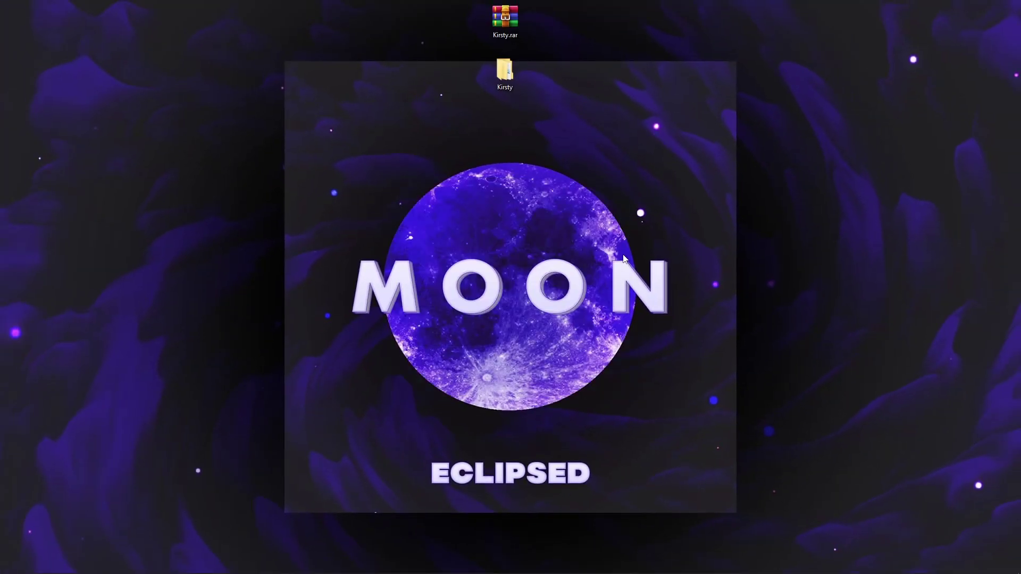